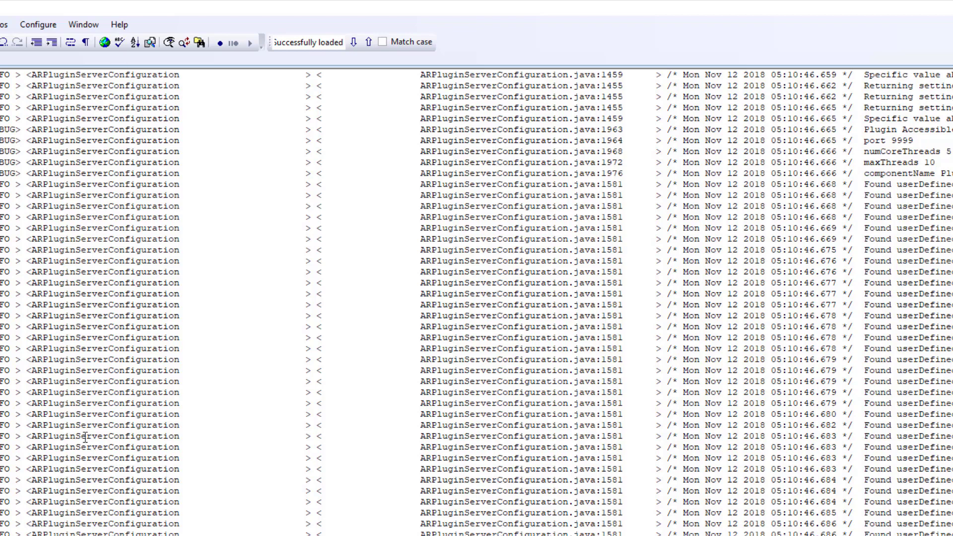
# In the message column, select the port setting, the numCoreThreads 5 line and the first userDefined parameter.
pyautogui.hscroll(10, 476, 303)
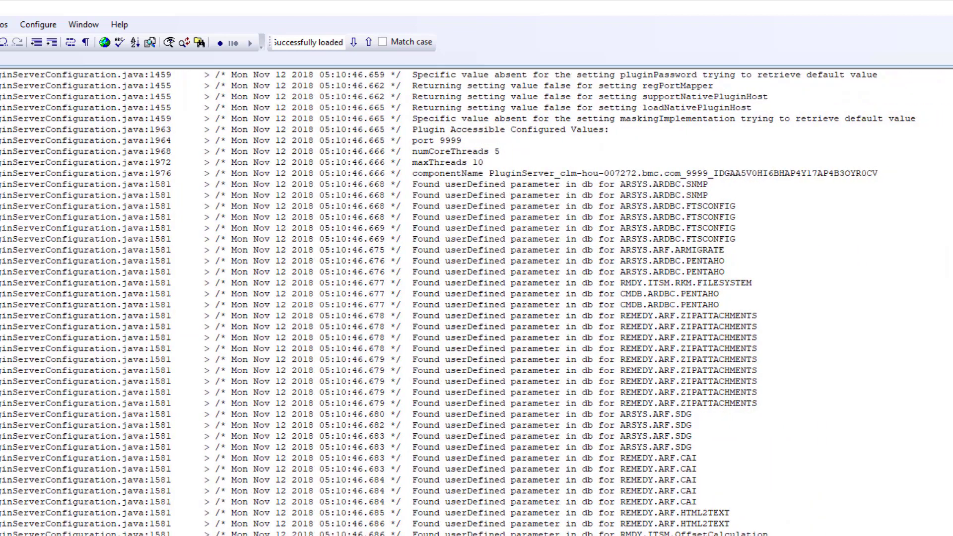
pyautogui.hscroll(5, 476, 303)
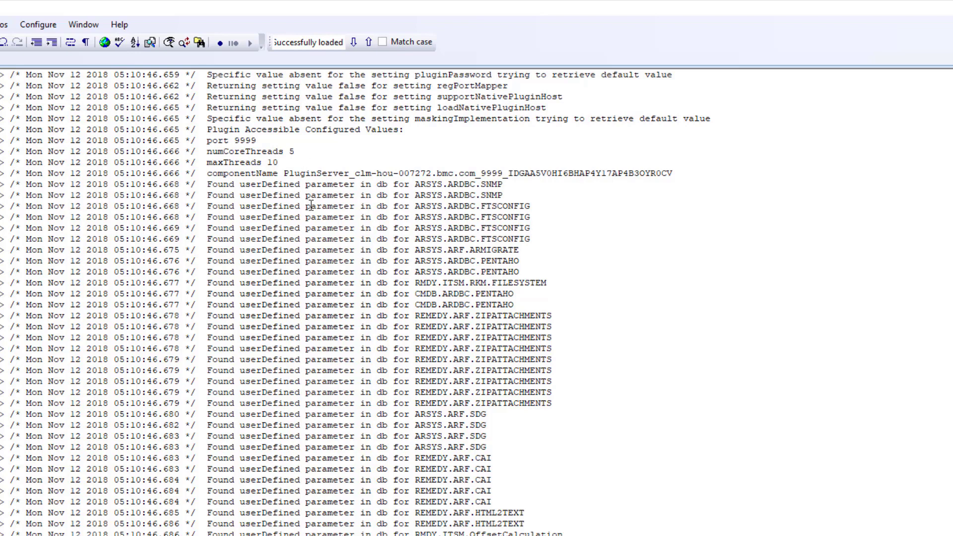
pyautogui.moveTo(207, 140); pyautogui.dragTo(233, 140)
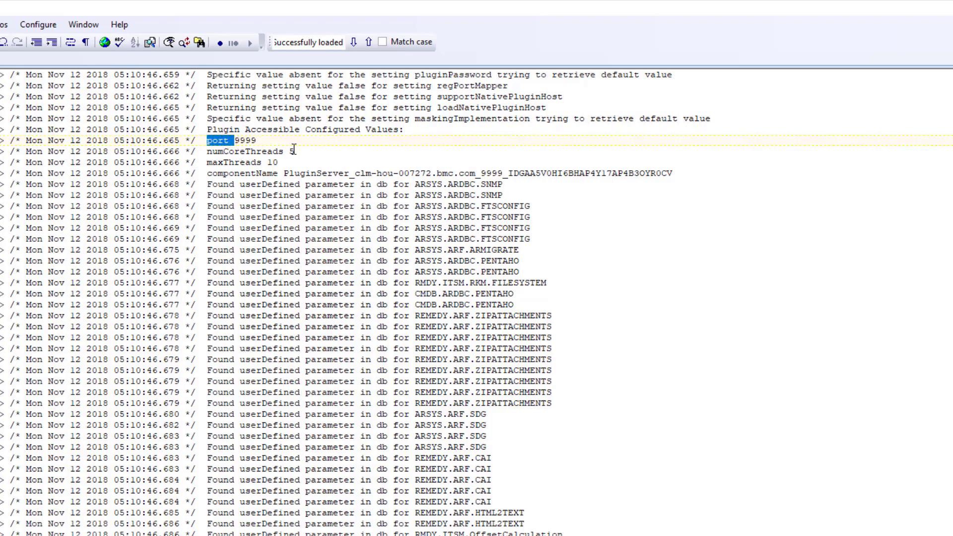
pyautogui.click(298, 152)
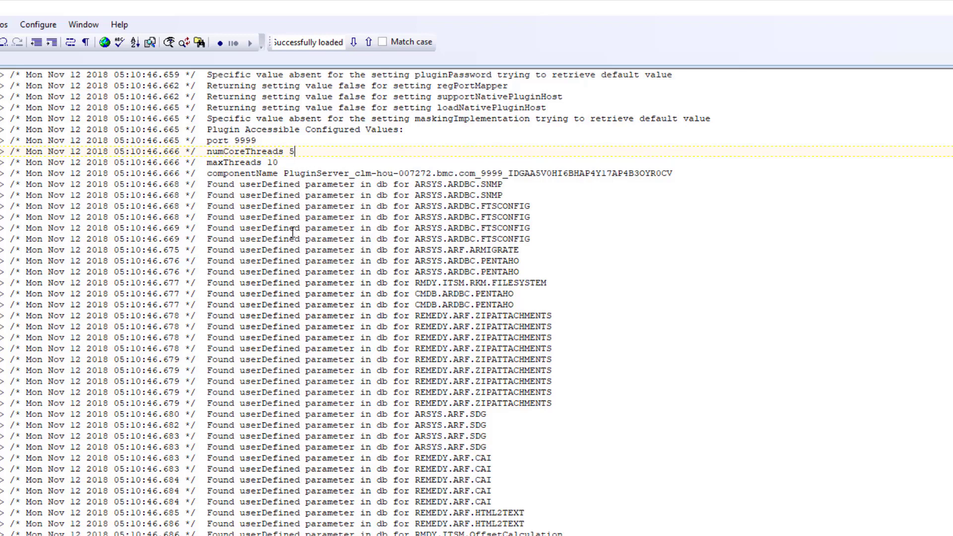
pyautogui.click(221, 186)
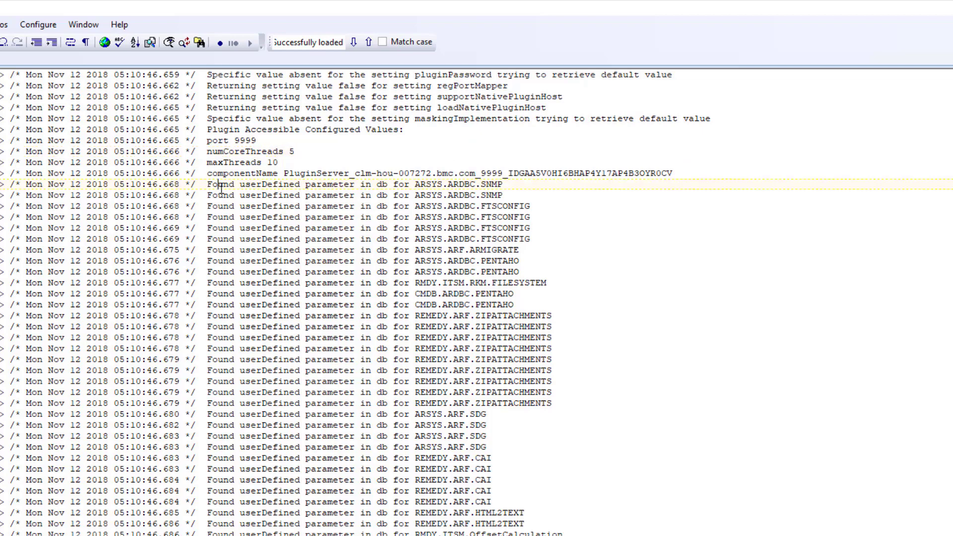
# Read down through the userDefined parameters to the plug-in jar location entries.
pyautogui.scroll(-13, 224, 190)
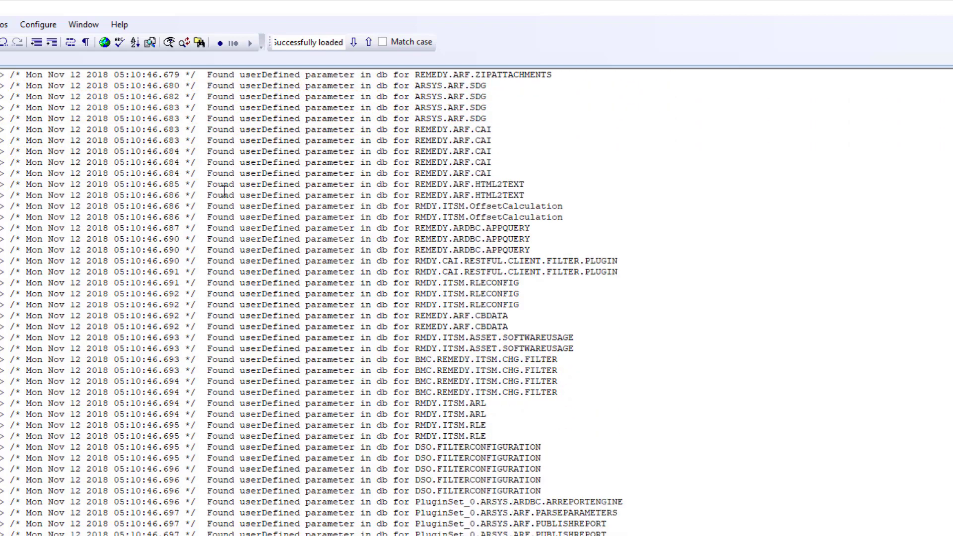
pyautogui.scroll(-3, 224, 194)
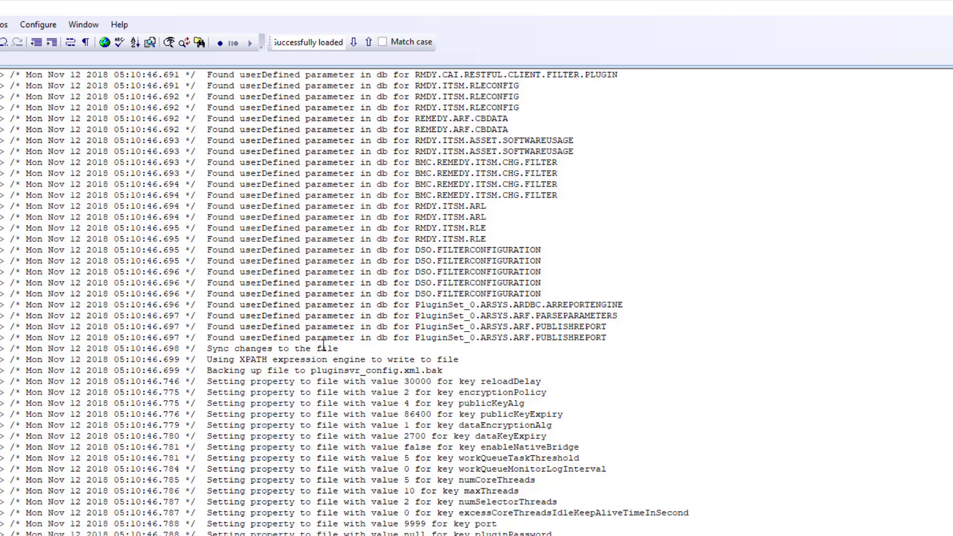
pyautogui.scroll(-3, 362, 323)
pyautogui.scroll(-6, 449, 348)
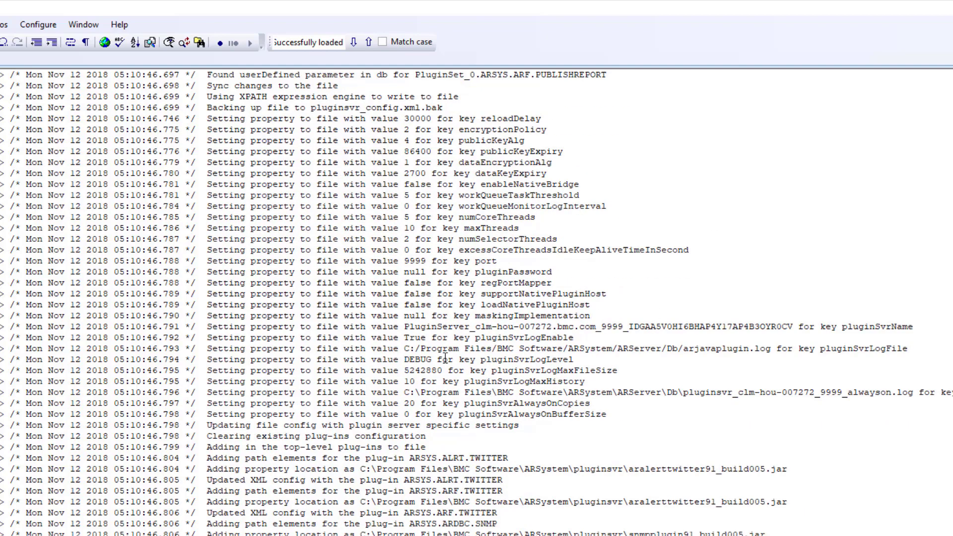
pyautogui.scroll(-10, 400, 406)
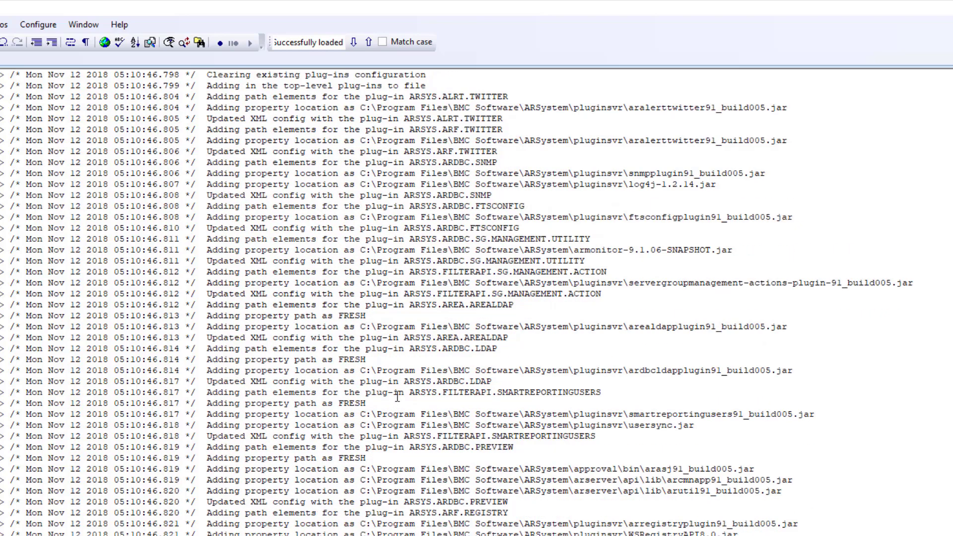
pyautogui.scroll(-6, 290, 288)
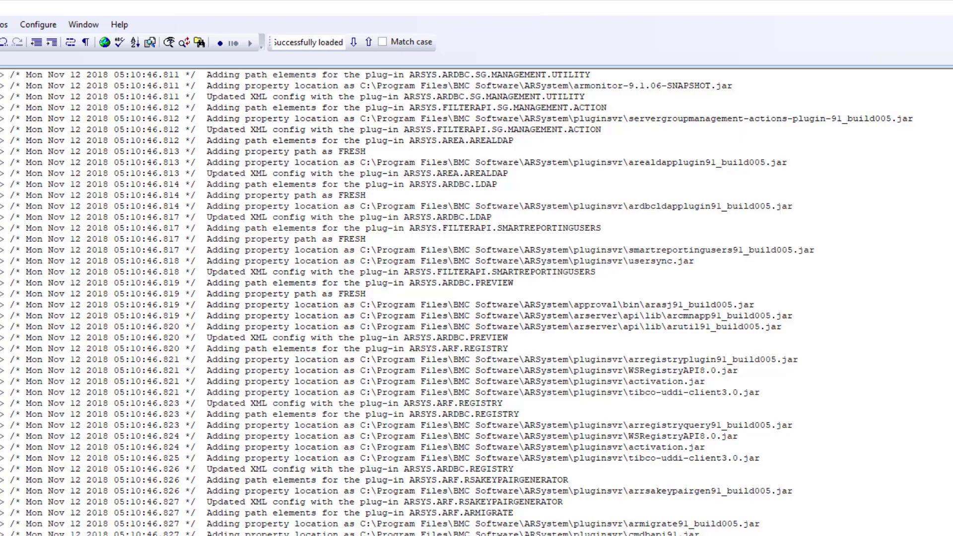
pyautogui.hscroll(-10, 477, 298)
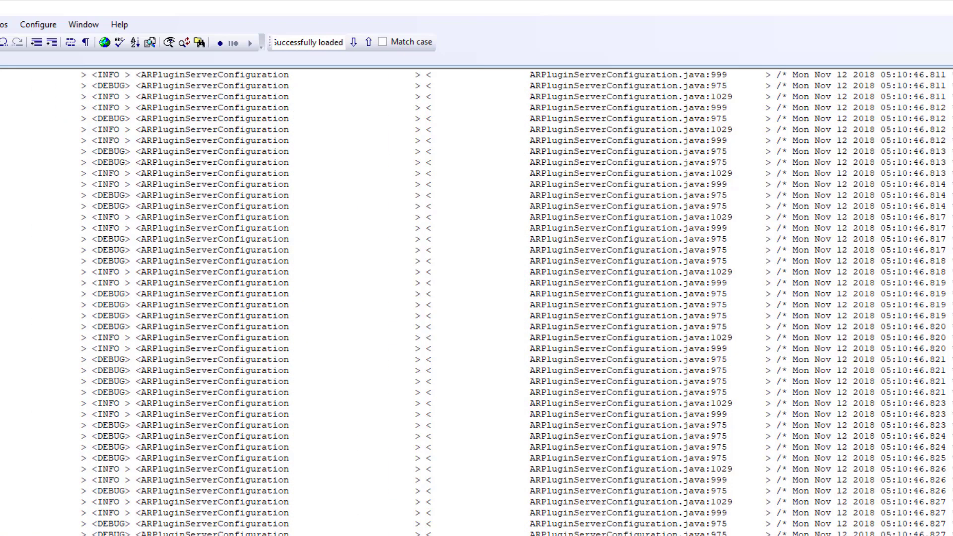
pyautogui.hscroll(10, 714, 439)
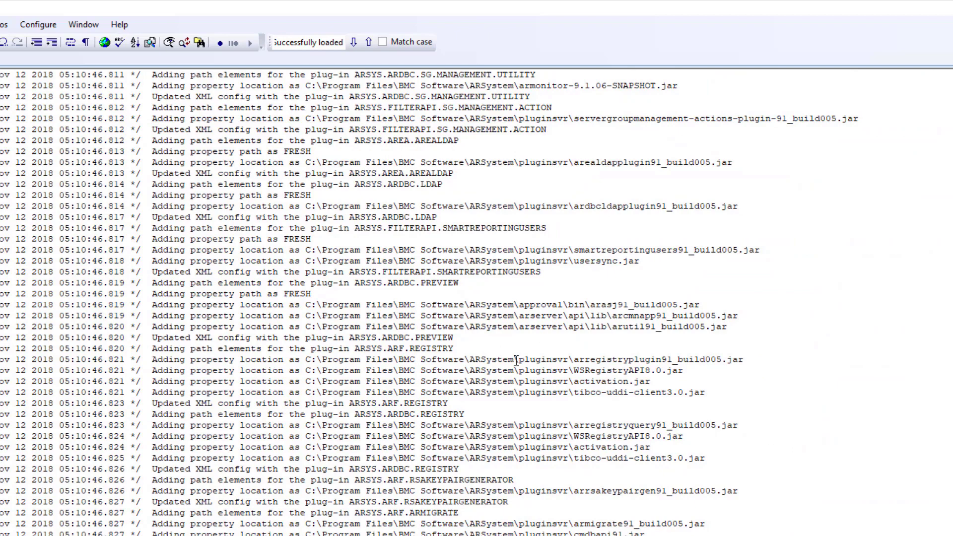
pyautogui.scroll(-20, 411, 385)
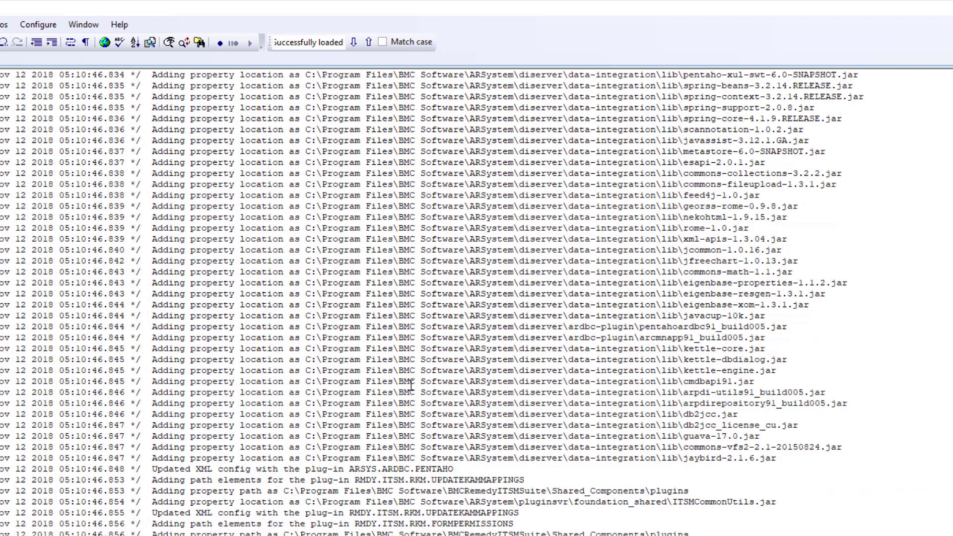
pyautogui.scroll(-6, 411, 385)
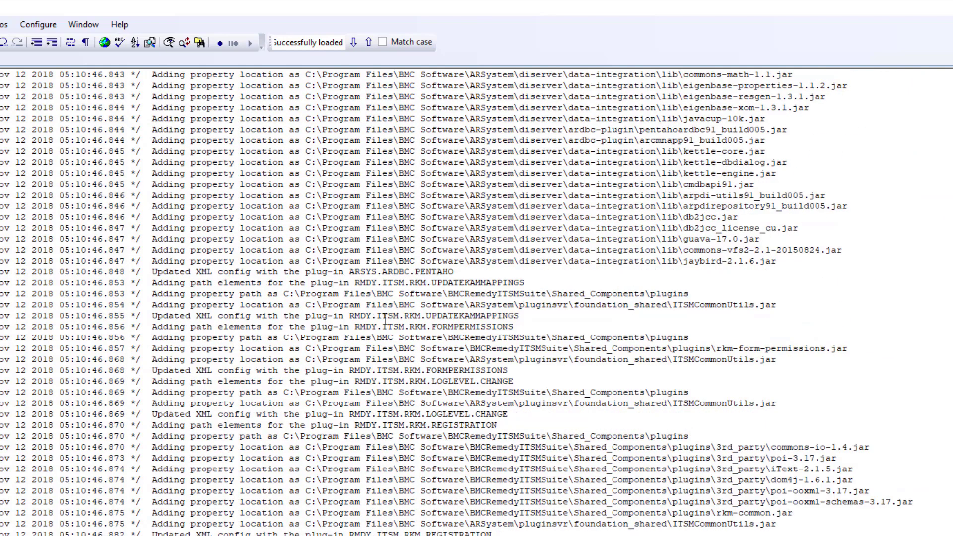
# Step through the successive 'Successfully loaded' plugin entries.
pyautogui.click(354, 42)
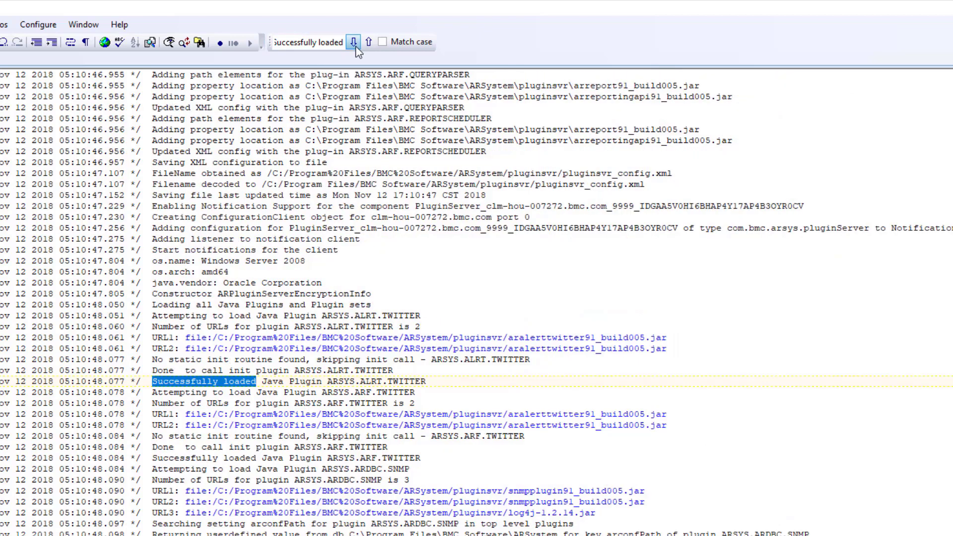
pyautogui.click(357, 48)
pyautogui.click(355, 46)
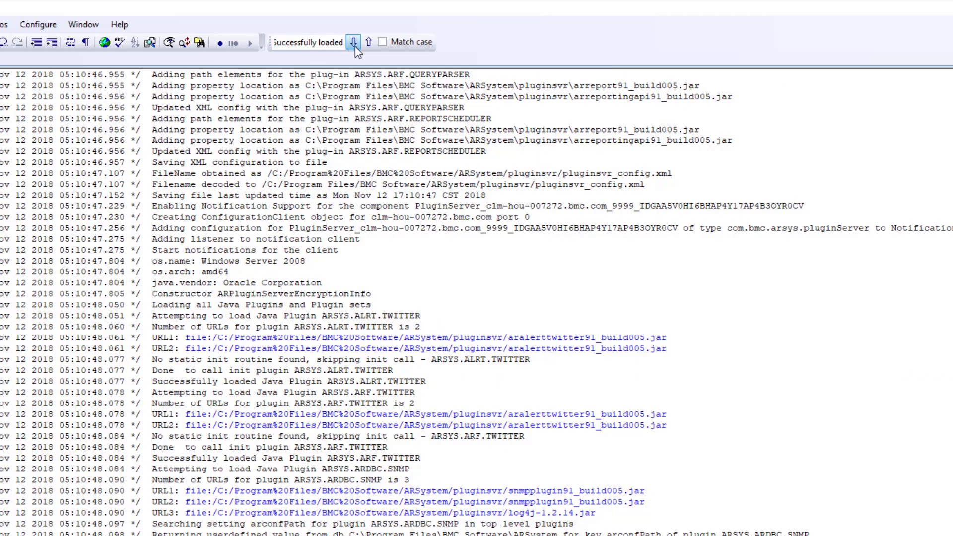
pyautogui.click(354, 43)
pyautogui.click(354, 43)
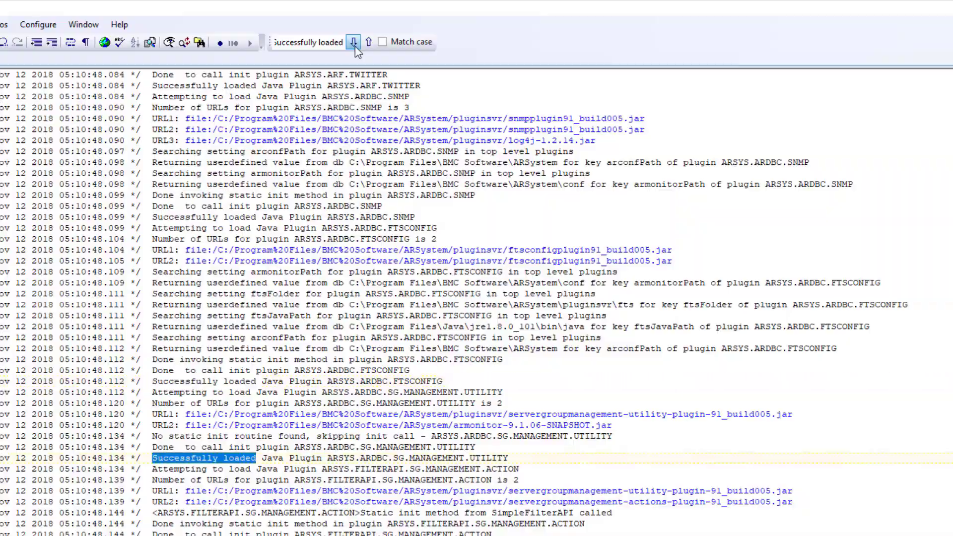
pyautogui.click(355, 45)
pyautogui.click(355, 45)
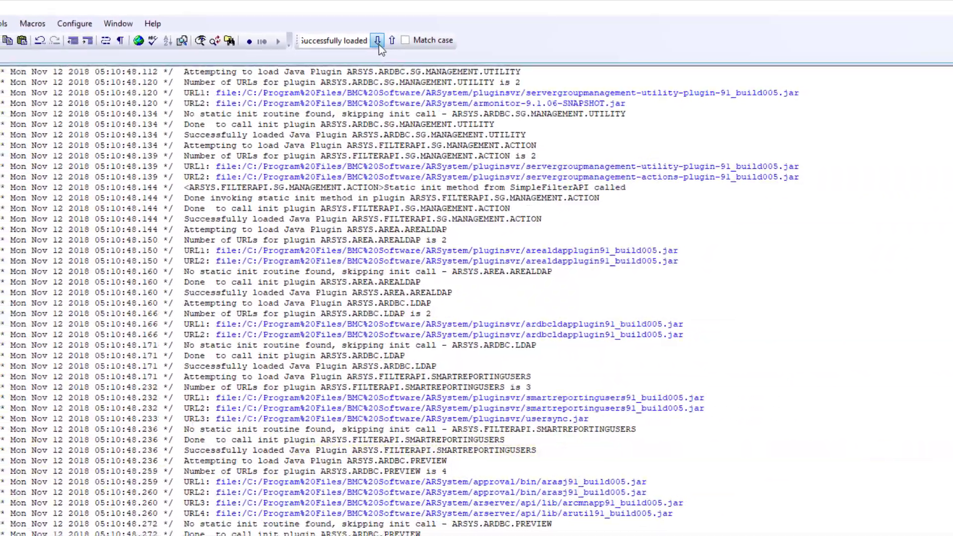
pyautogui.click(378, 42)
pyautogui.click(378, 41)
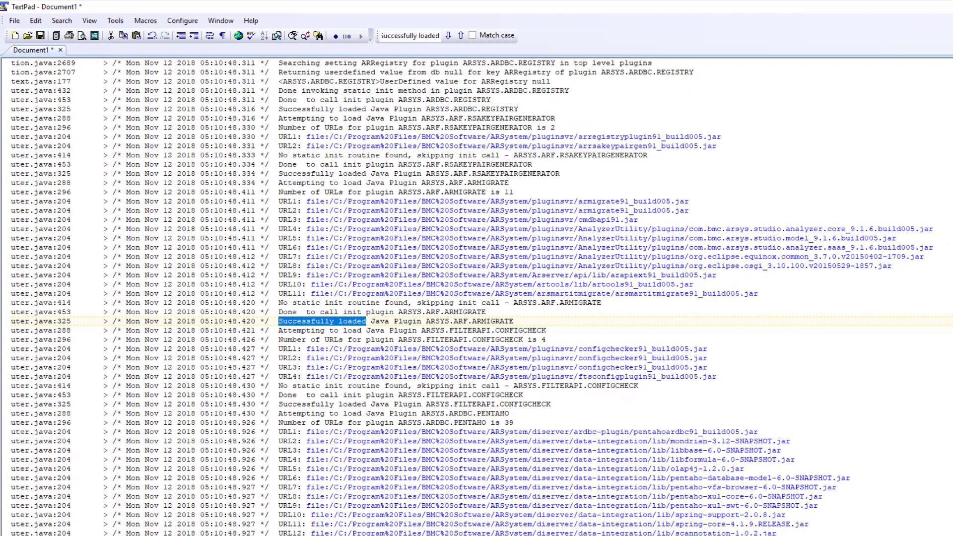
# Move down the log to where pool-5 worker threads start at 05:11:00.
pyautogui.hscroll(-15, 477, 298)
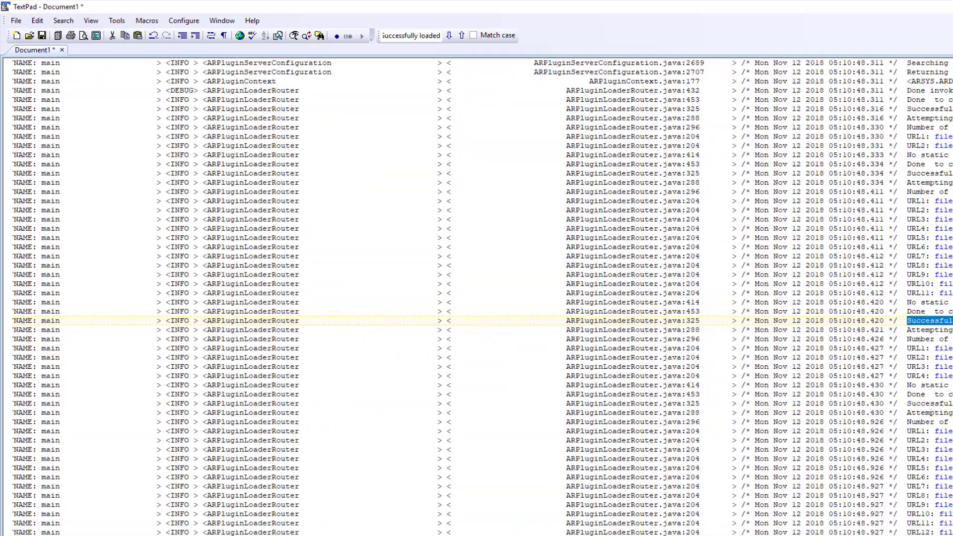
pyautogui.scroll(-20, 210, 447)
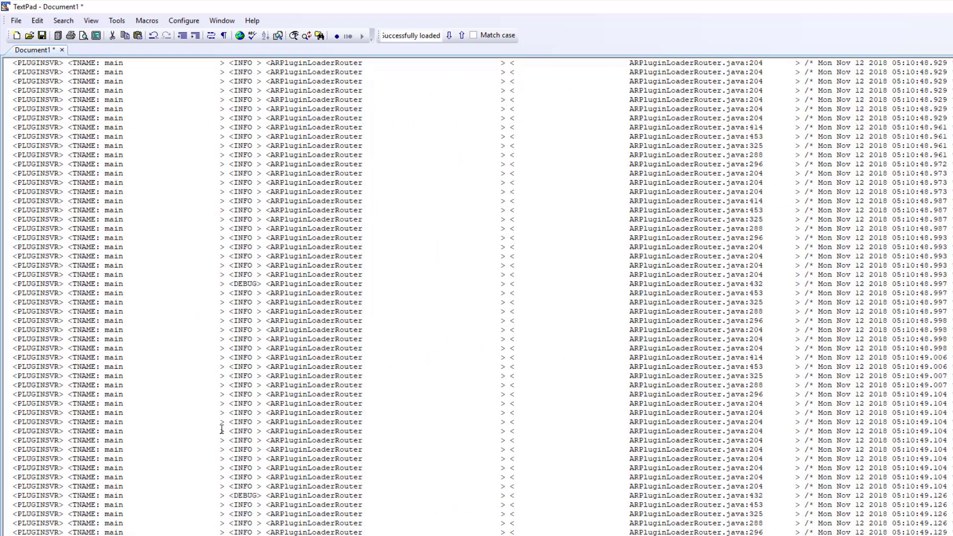
pyautogui.scroll(-17, 222, 428)
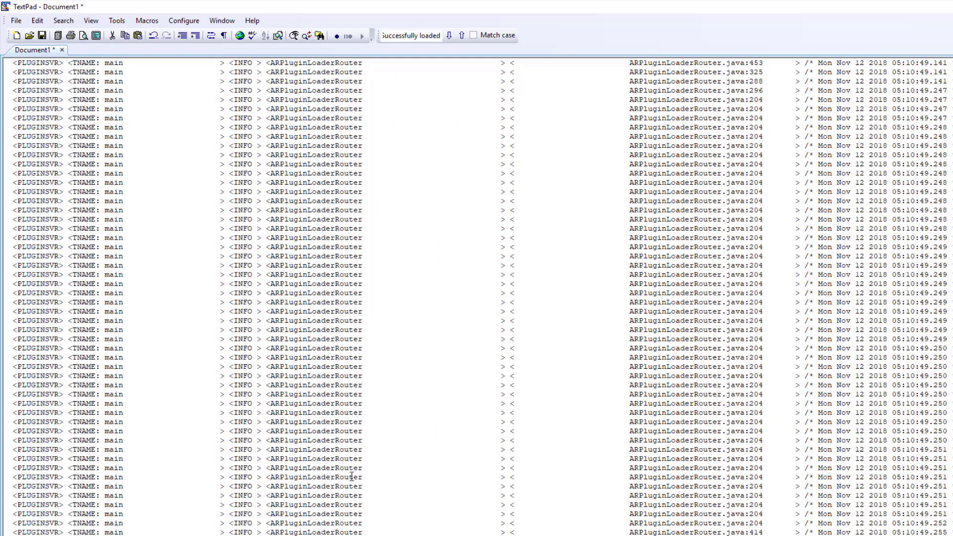
pyautogui.scroll(-3, 306, 467)
pyautogui.scroll(-20, 205, 504)
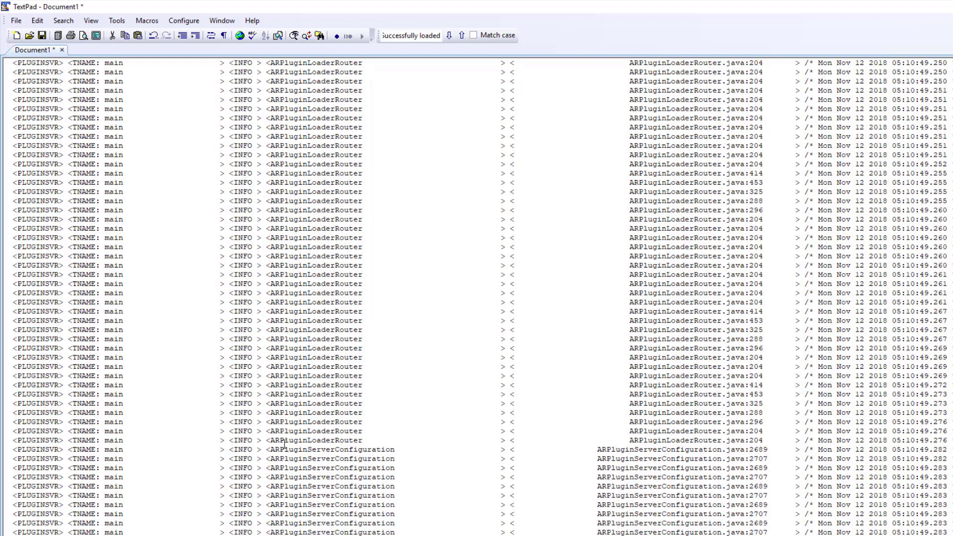
pyautogui.scroll(-20, 293, 441)
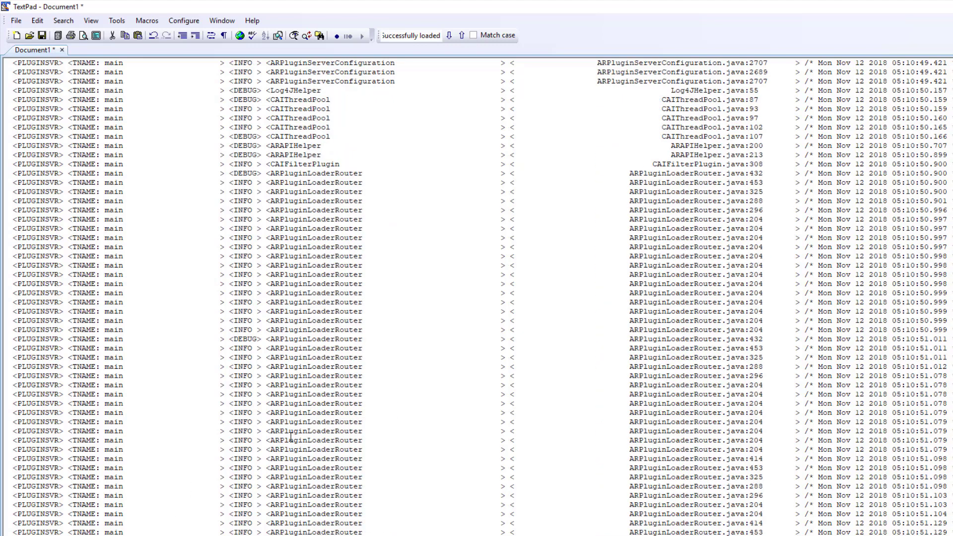
pyautogui.scroll(-20, 300, 440)
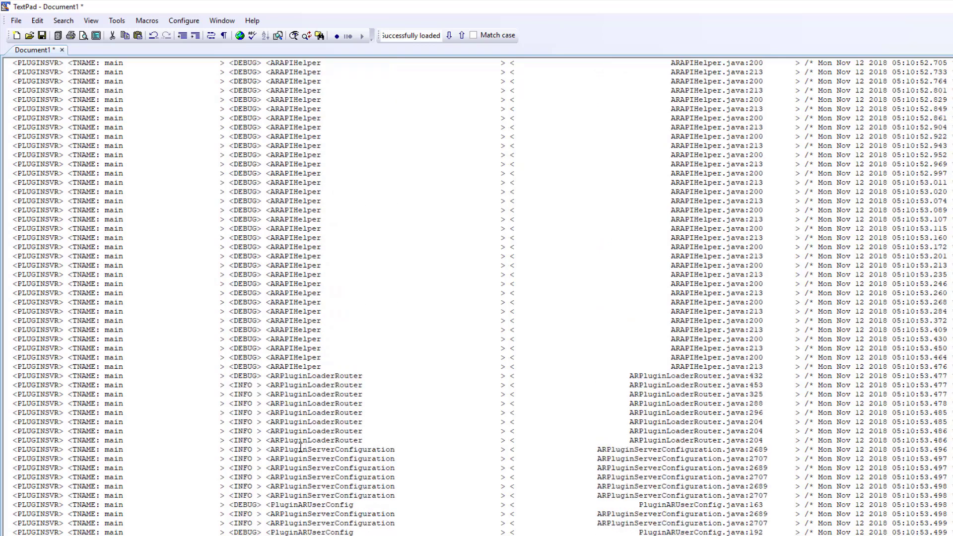
pyautogui.scroll(-20, 296, 448)
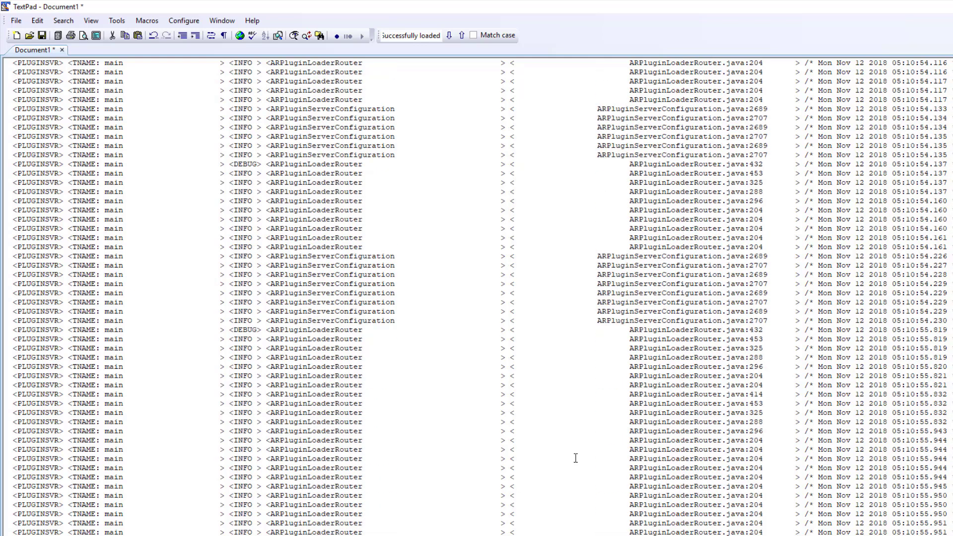
pyautogui.scroll(-20, 278, 496)
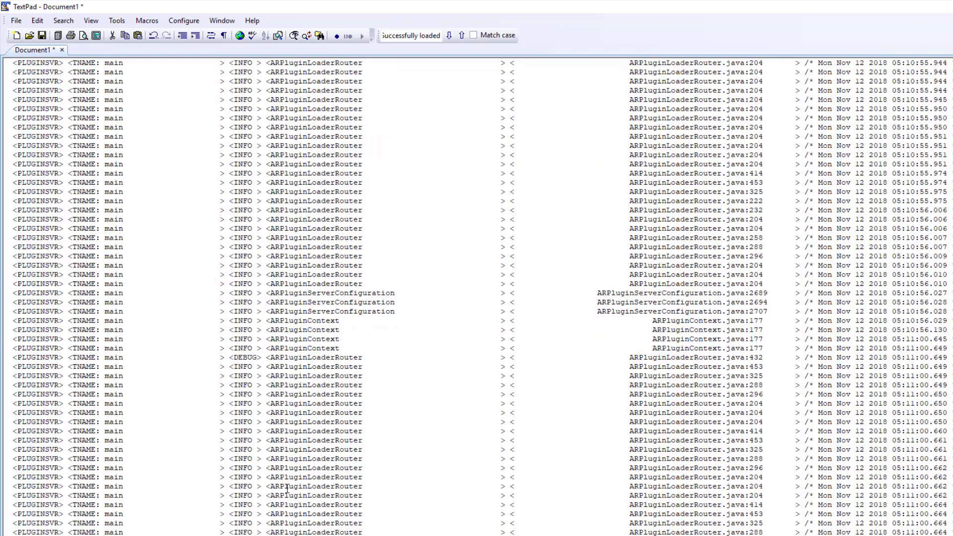
pyautogui.scroll(-2, 293, 482)
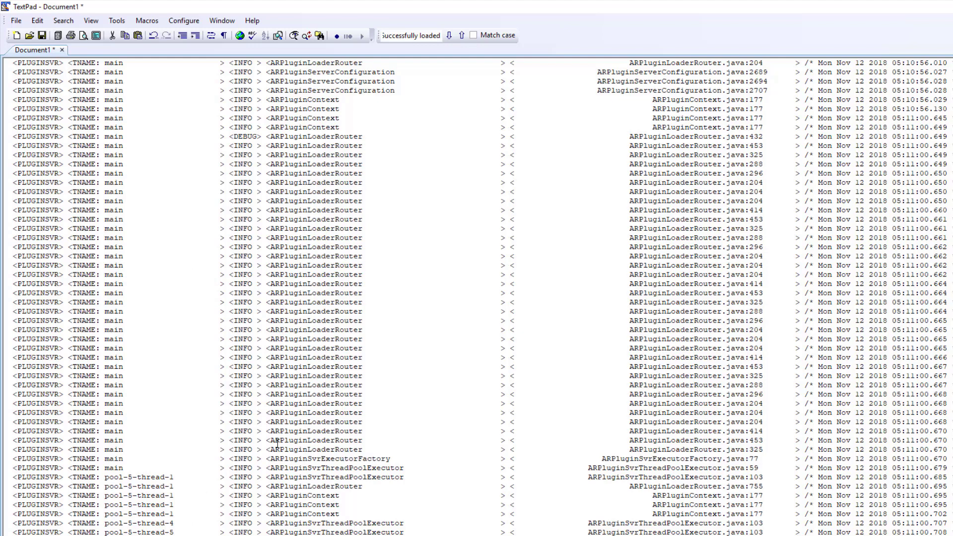
pyautogui.scroll(-5, 275, 446)
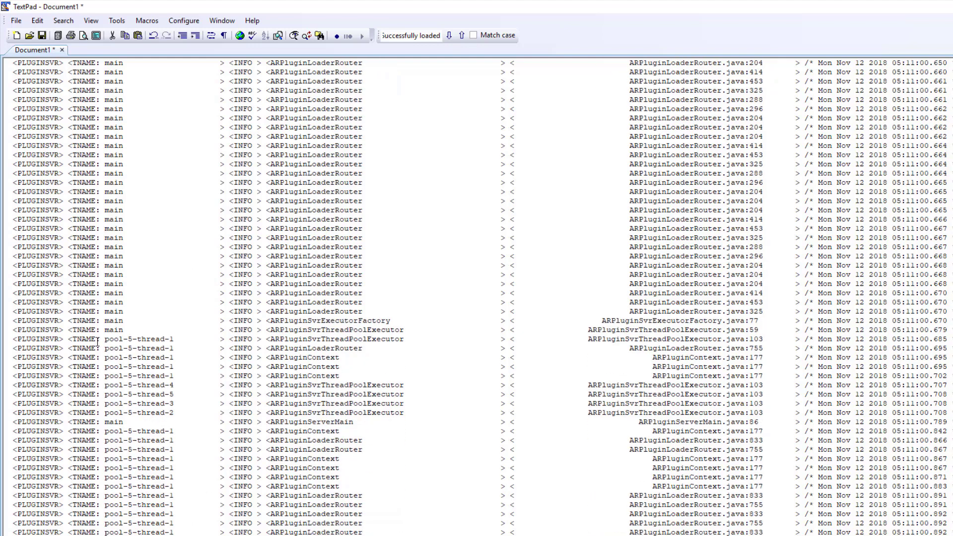
# Select the pool-5 thread name and highlight the ARSYS.ALRT.TWITTER plugin name in its message.
pyautogui.moveTo(100, 340); pyautogui.dragTo(162, 341)
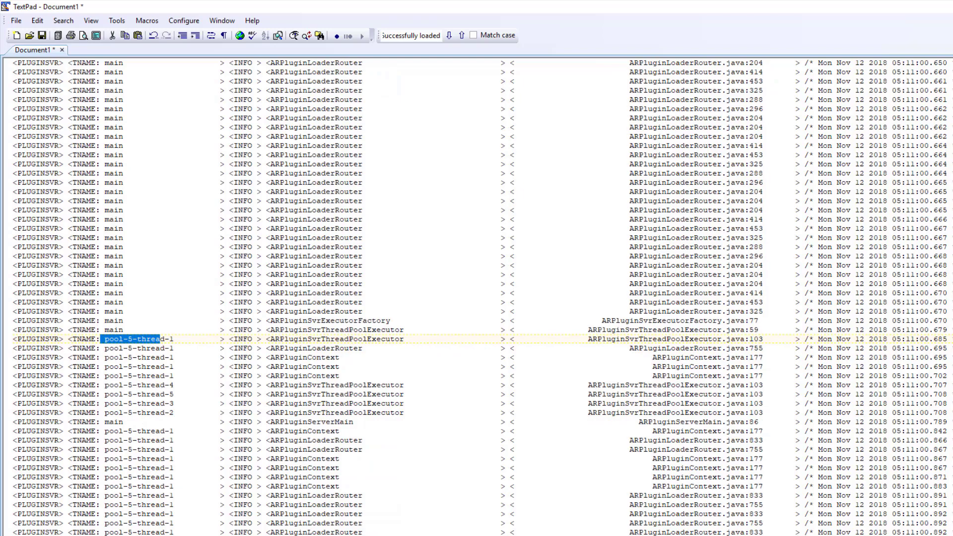
pyautogui.hscroll(10, 477, 298)
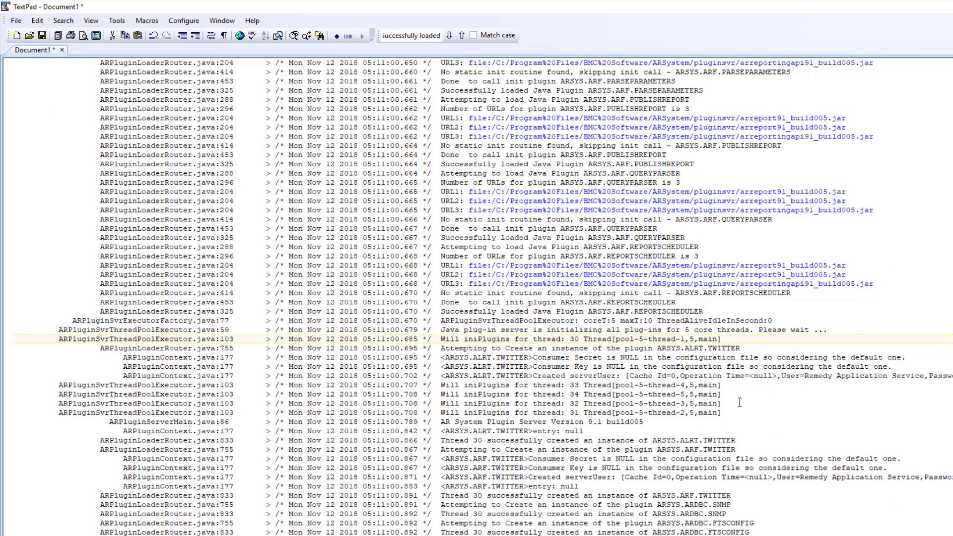
pyautogui.scroll(-6, 626, 373)
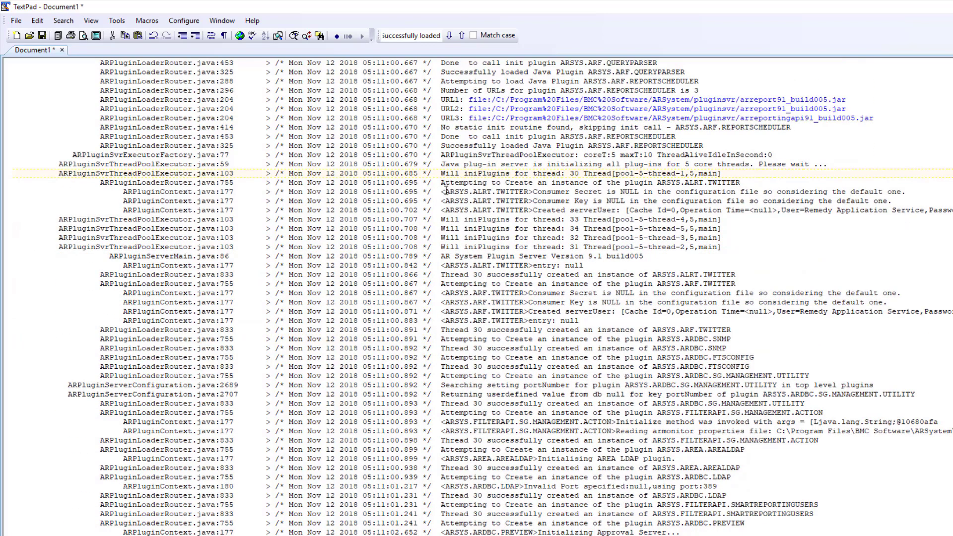
pyautogui.moveTo(445, 192); pyautogui.dragTo(529, 192)
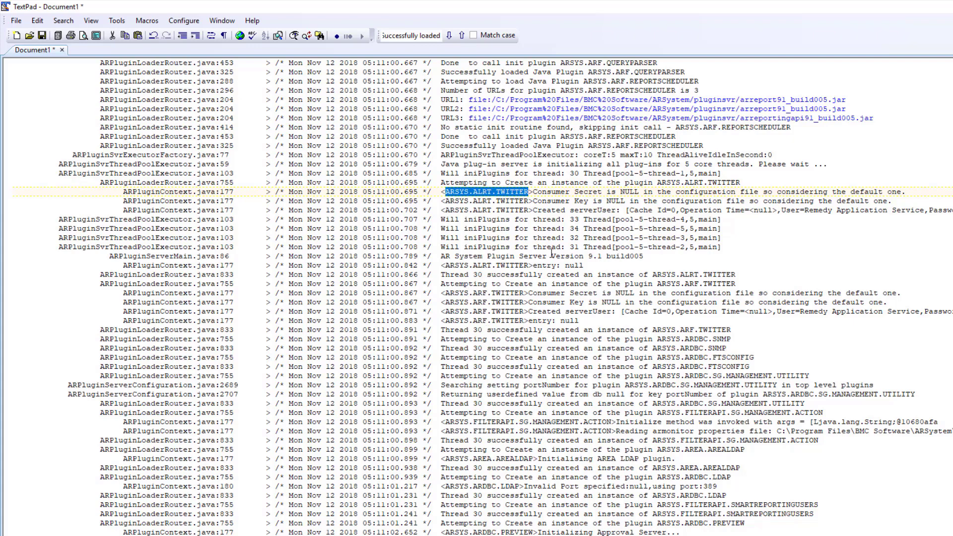
pyautogui.scroll(-4, 552, 255)
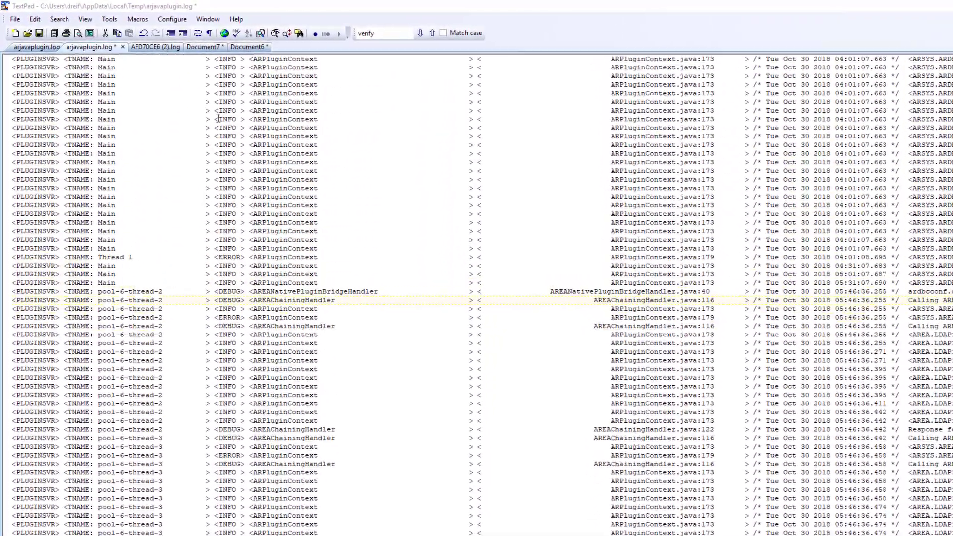
# Select the INFO level tag and the DEBUG tag on the first pool-6 row.
pyautogui.moveTo(208, 113); pyautogui.dragTo(217, 113)
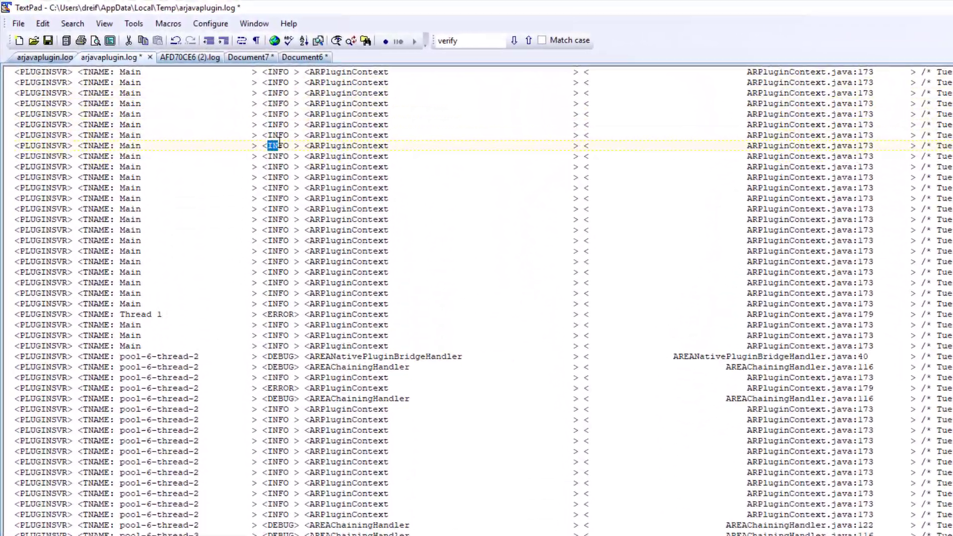
pyautogui.moveTo(279, 144); pyautogui.dragTo(289, 145)
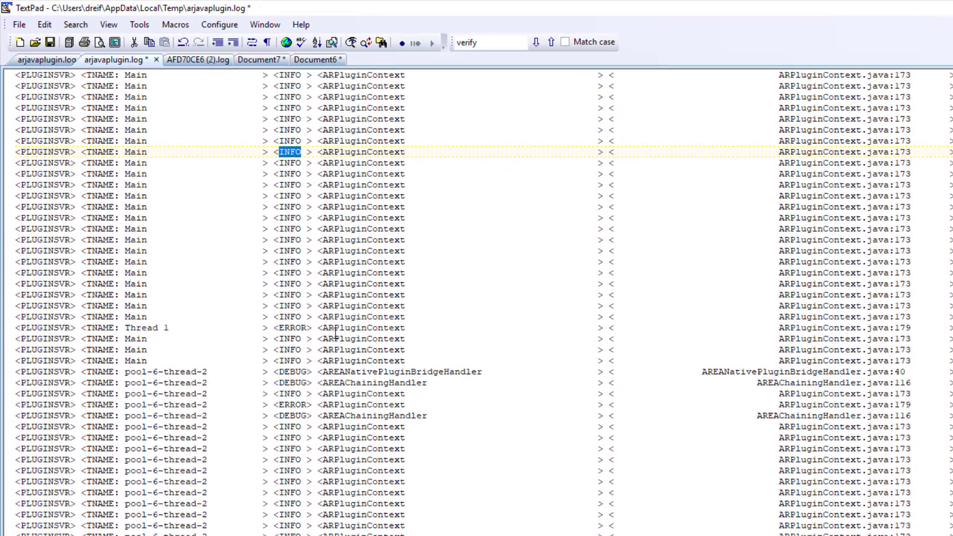
pyautogui.moveTo(279, 372); pyautogui.dragTo(307, 372)
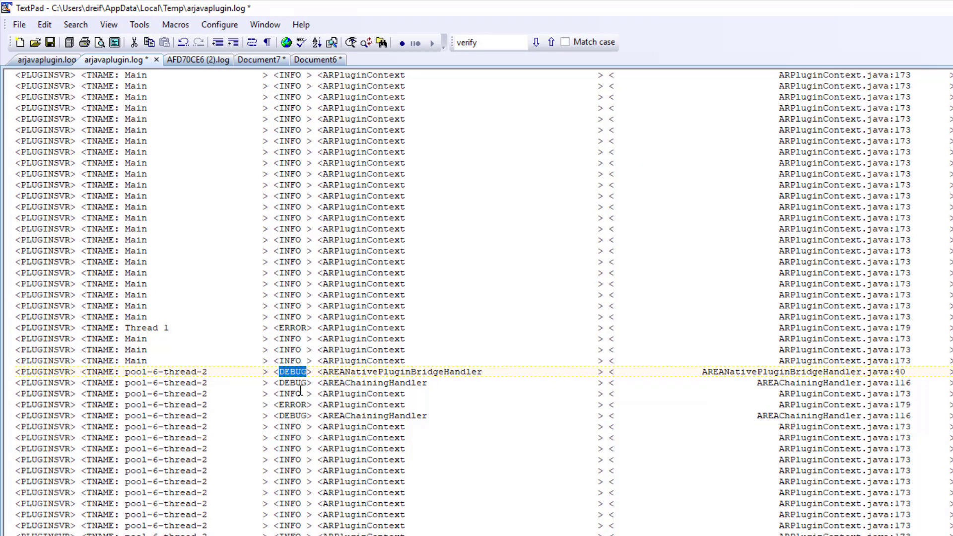
# Move past the ERROR (623) stack trace and select AREAChainingHandler and its Response text.
pyautogui.scroll(-20, 318, 482)
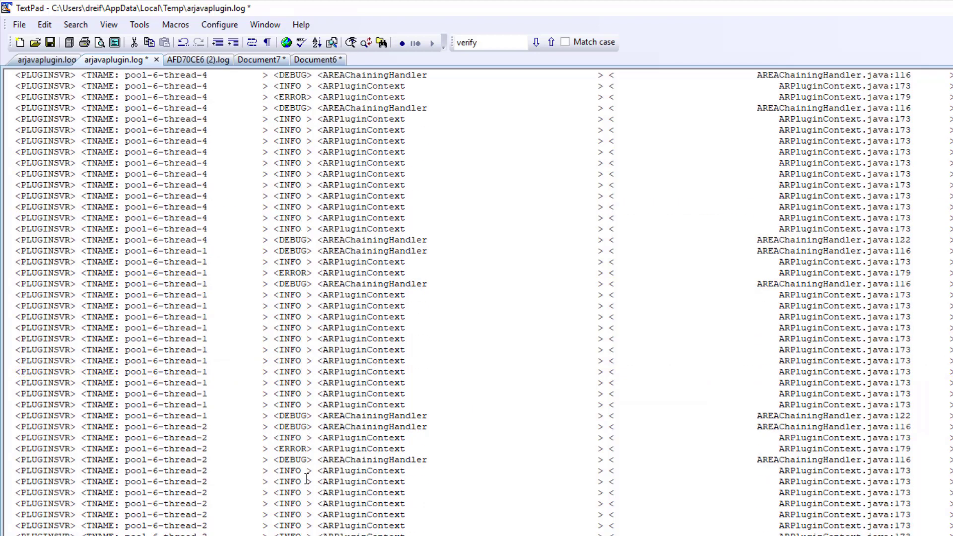
pyautogui.scroll(-20, 308, 476)
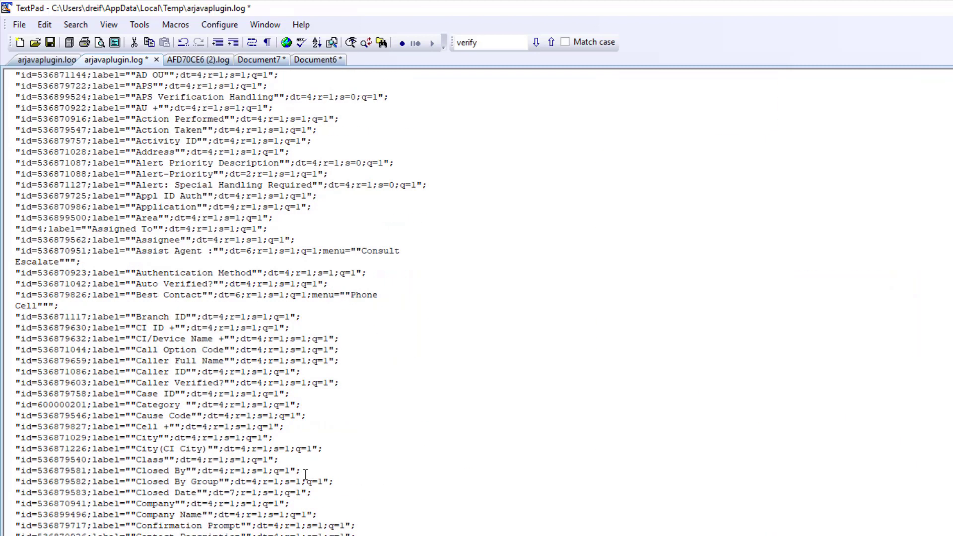
pyautogui.scroll(-20, 307, 474)
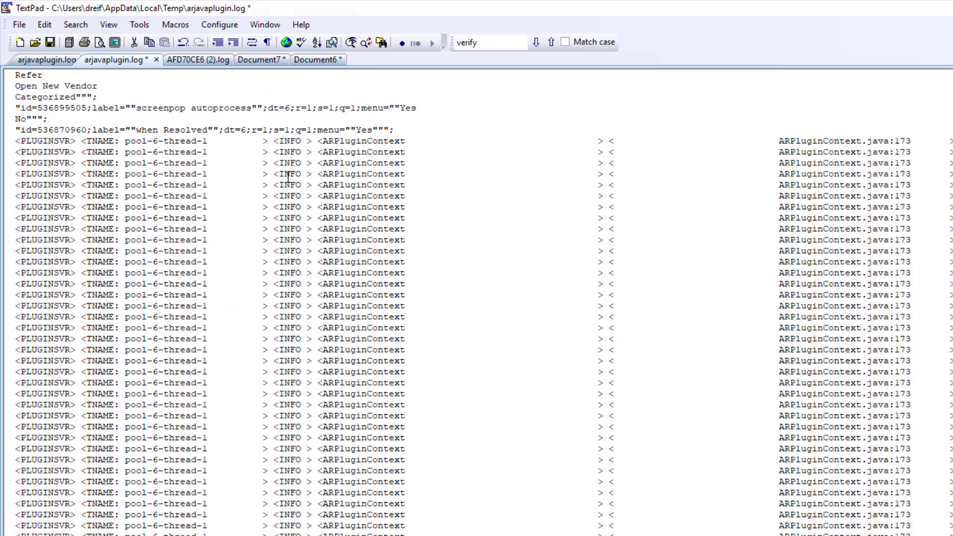
pyautogui.scroll(-15, 320, 373)
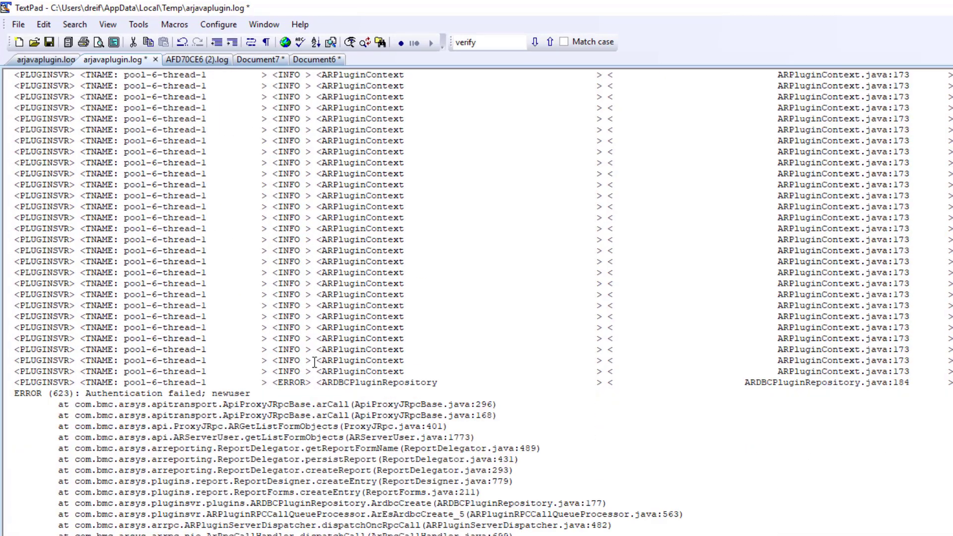
pyautogui.scroll(-15, 309, 359)
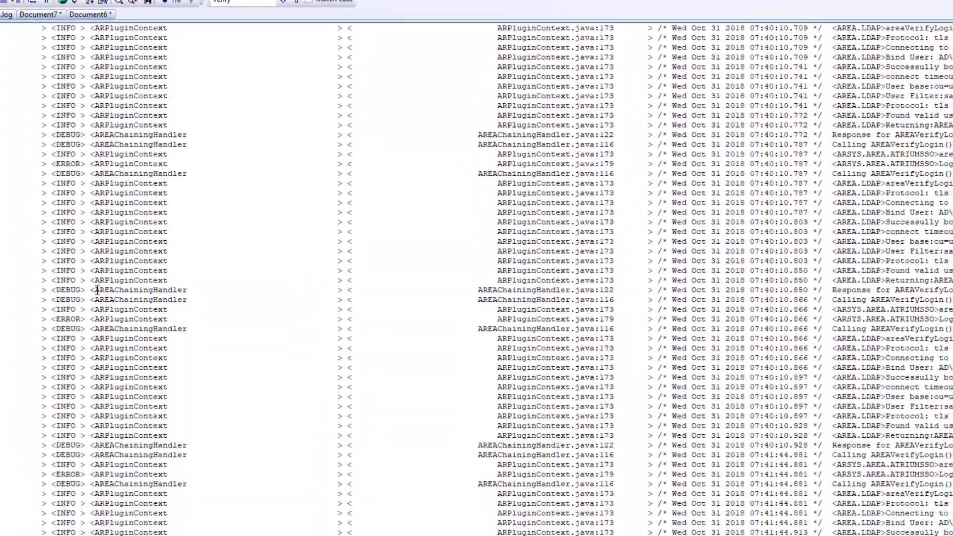
pyautogui.moveTo(98, 290); pyautogui.dragTo(224, 290)
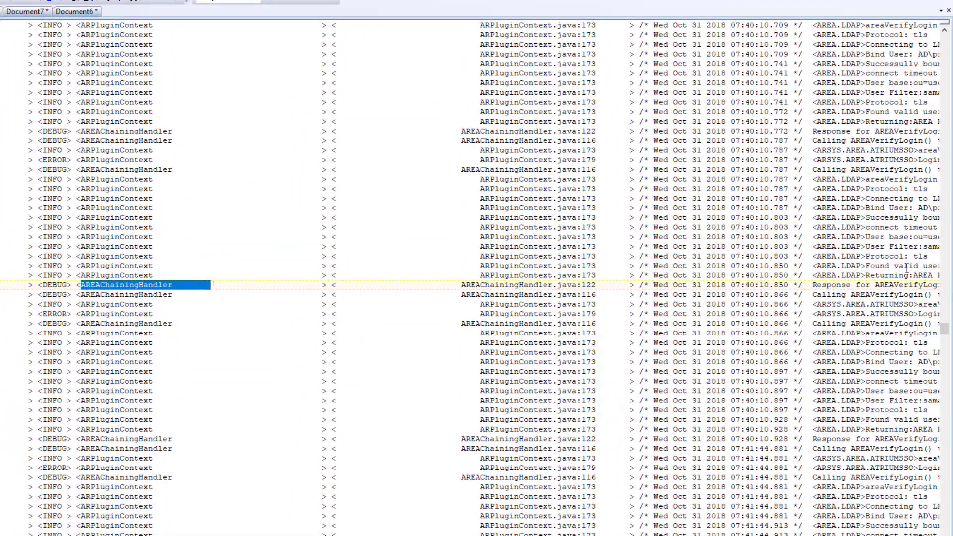
pyautogui.moveTo(810, 287); pyautogui.dragTo(860, 288)
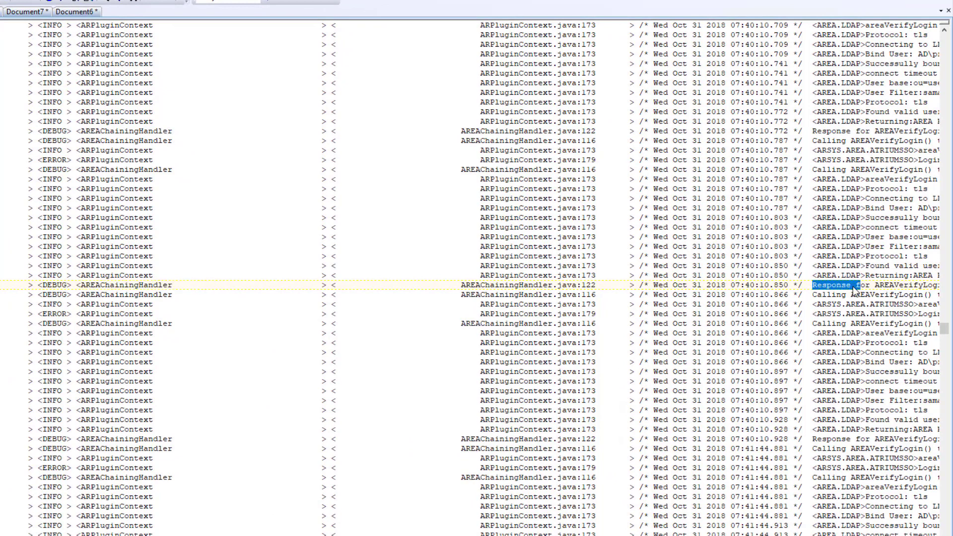